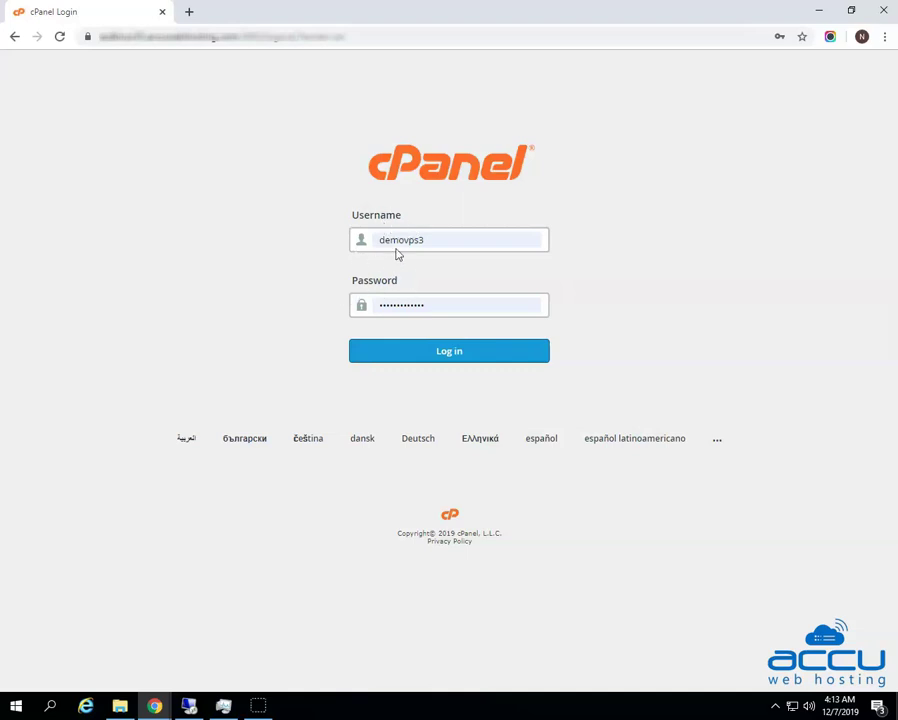
Sign in to the cPanel hosting account with the saved credentials
click(446, 359)
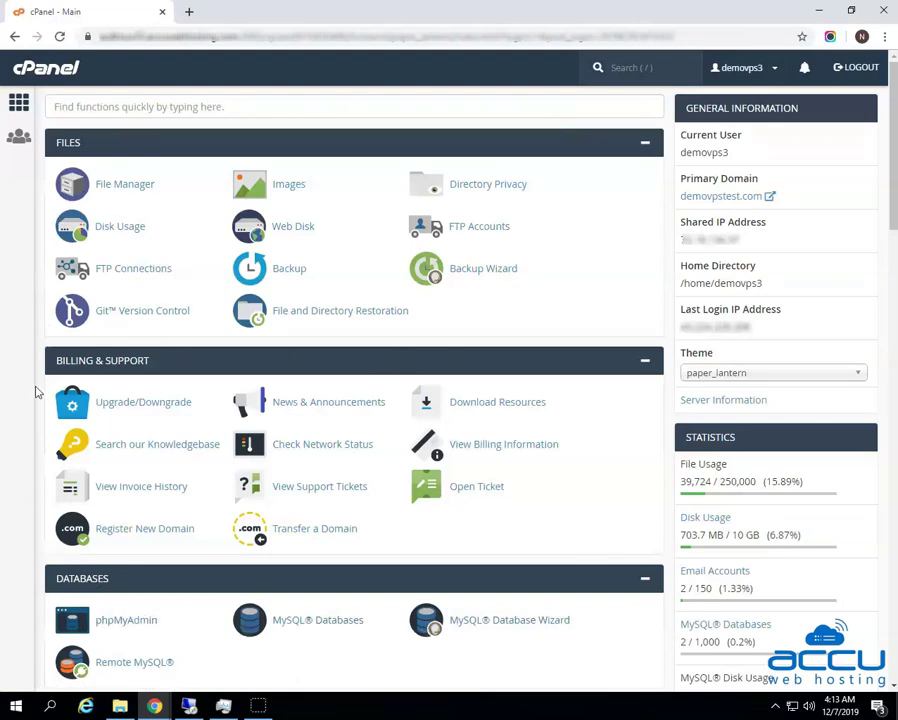
Open Cron Jobs from the Advanced section of the cPanel dashboard
scroll(40, 370, down, 2)
scroll(40, 370, down, 4)
scroll(40, 370, down, 6)
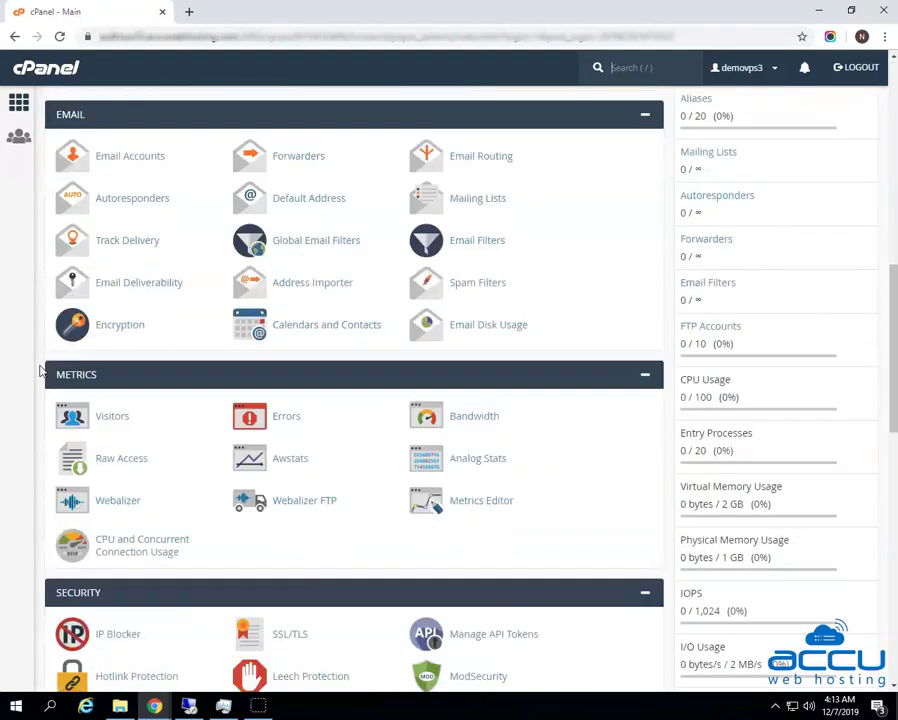
scroll(40, 370, down, 7)
scroll(40, 370, down, 4)
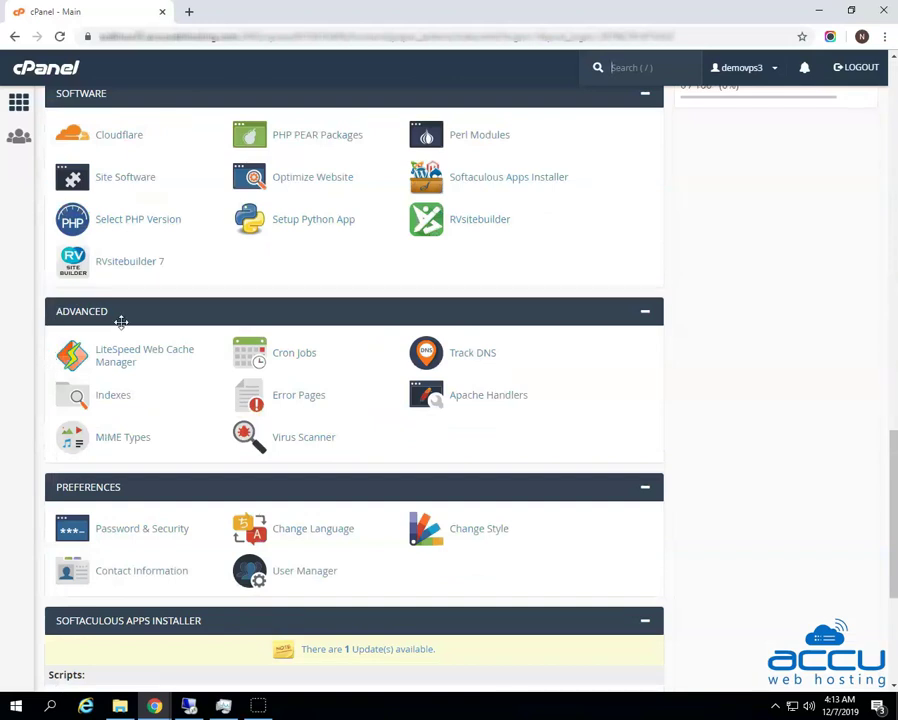
click(288, 358)
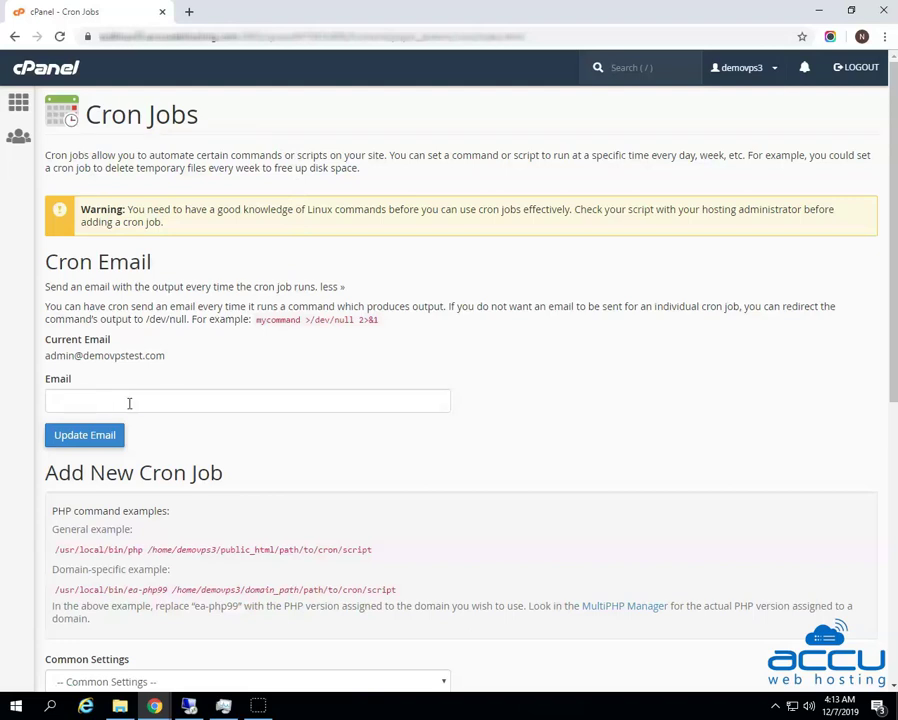
Replace the cron output email with the suggested address and save it
click(129, 403)
click(120, 430)
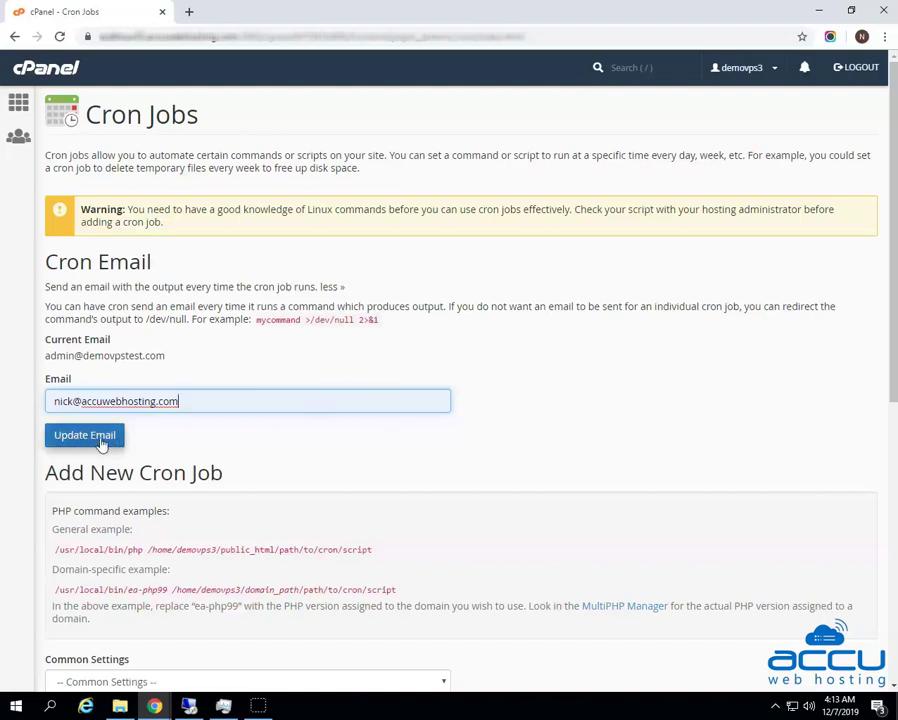
click(101, 440)
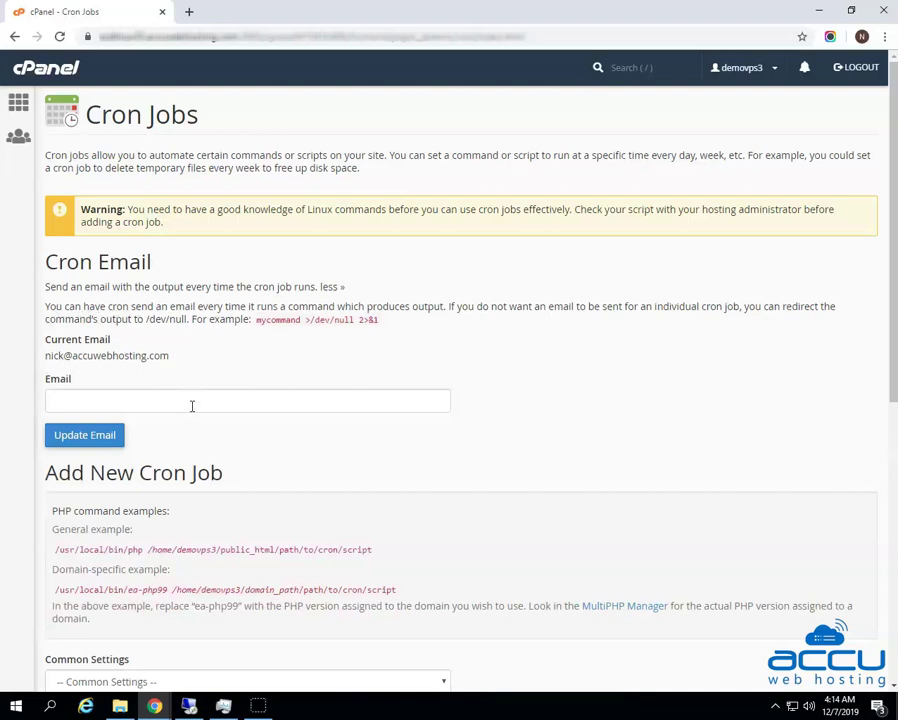
Apply the Common Settings preset Once Per Month (0 0 1 * *) to the new cron job
scroll(192, 406, down, 2)
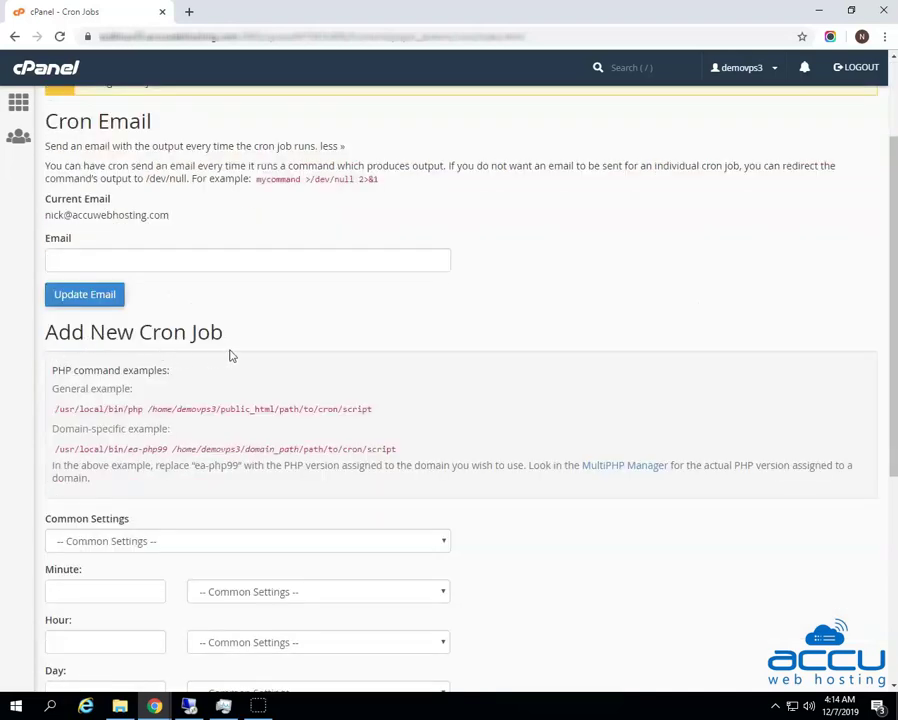
scroll(230, 355, down, 2)
scroll(222, 354, down, 1)
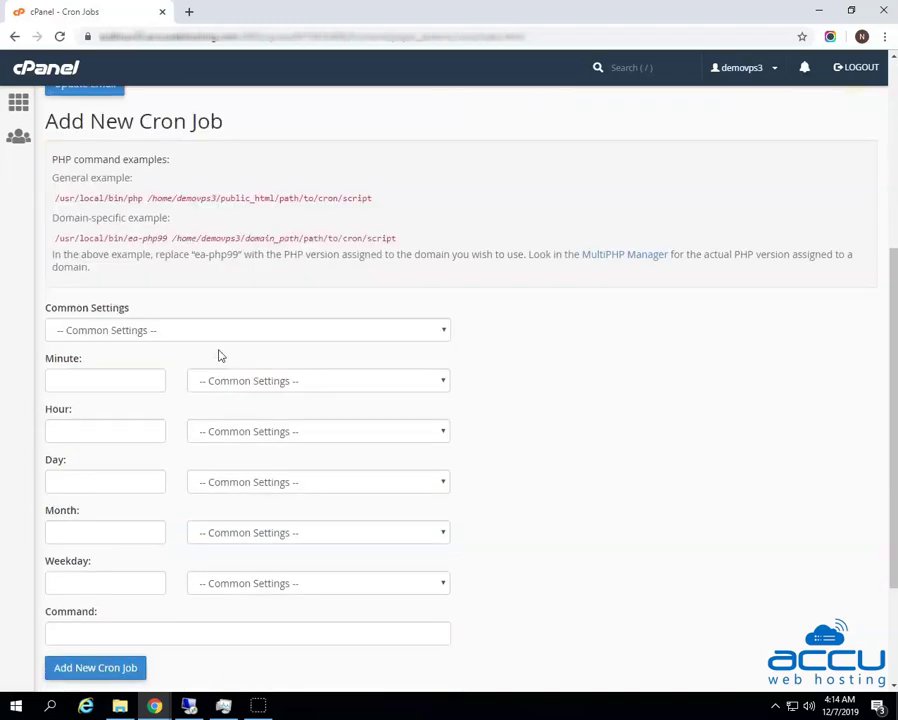
click(155, 334)
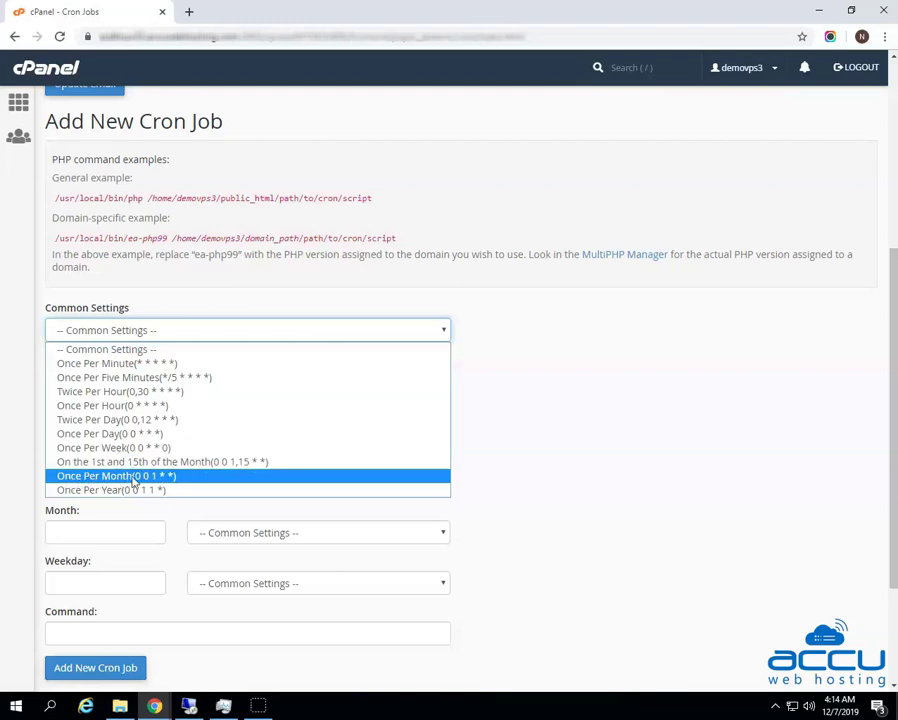
click(152, 482)
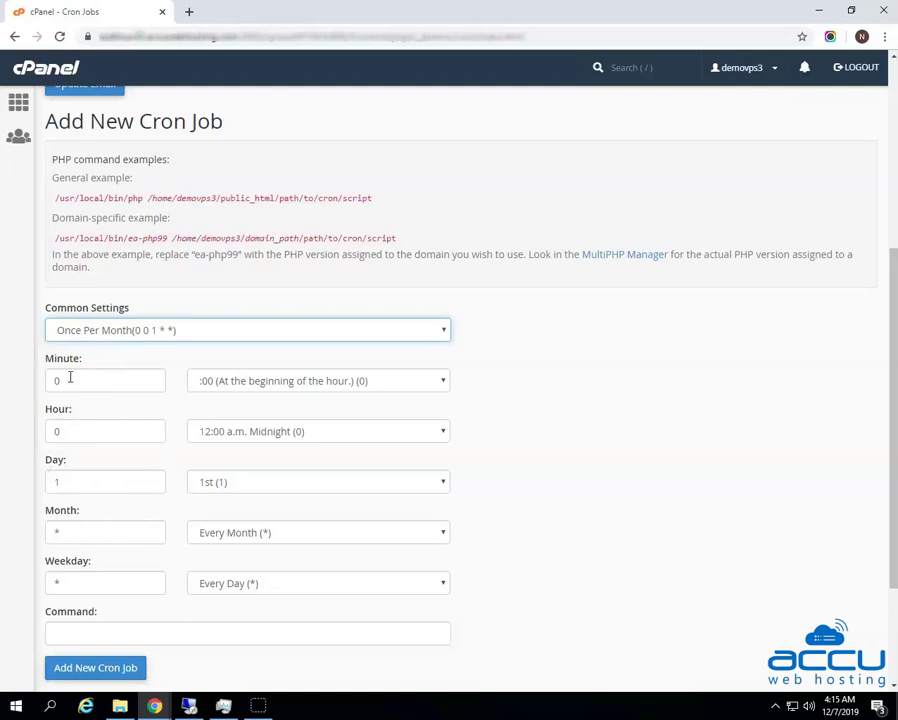
Keep minute 0, hour 0 and day 1, and set month to February (0 0 1 2 *)
click(218, 382)
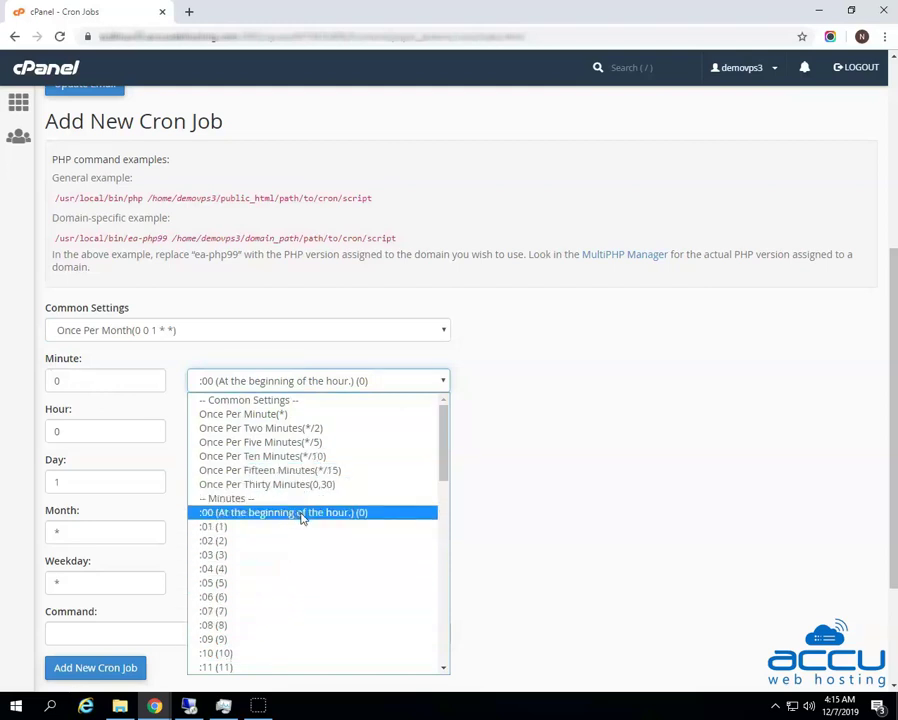
click(300, 513)
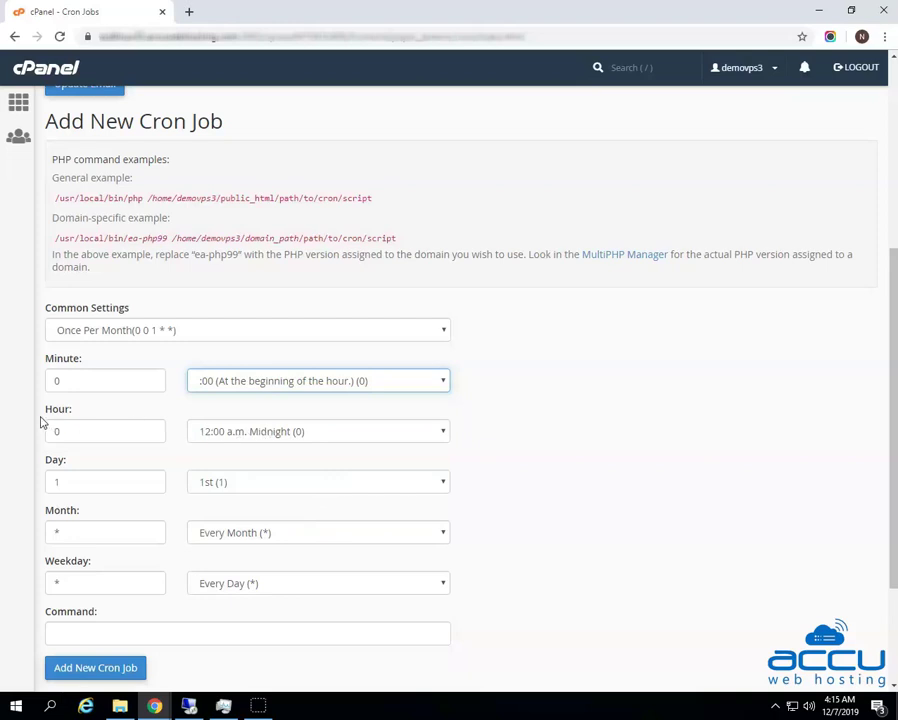
click(209, 437)
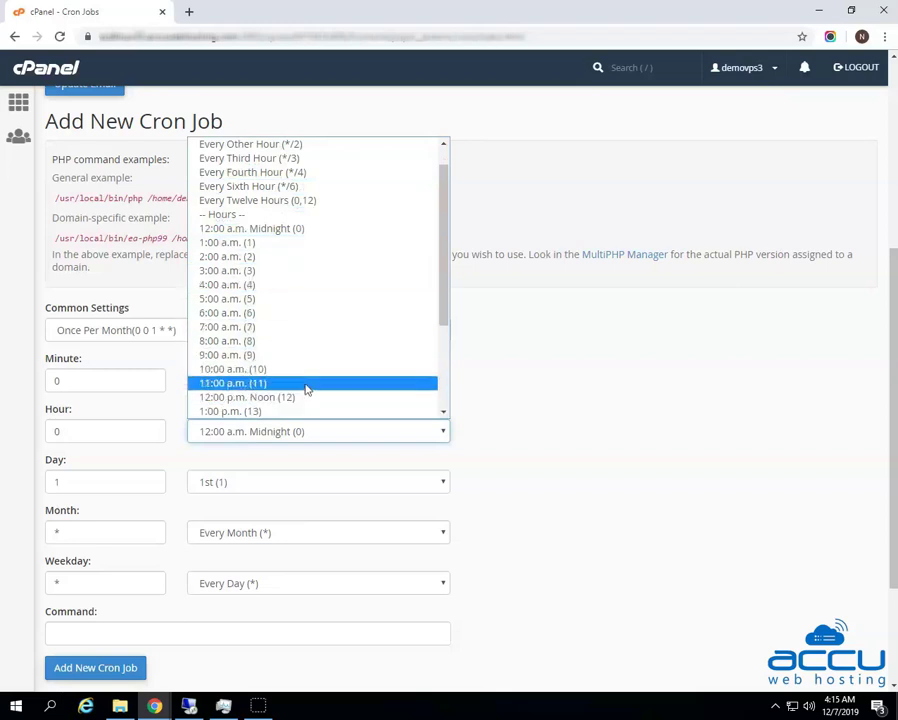
click(255, 228)
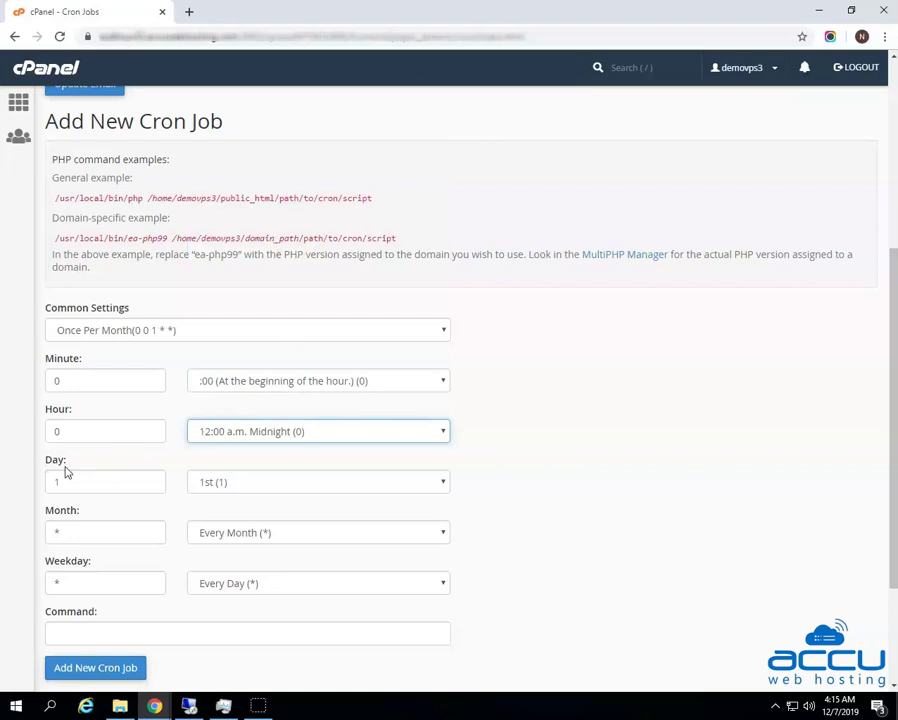
click(232, 484)
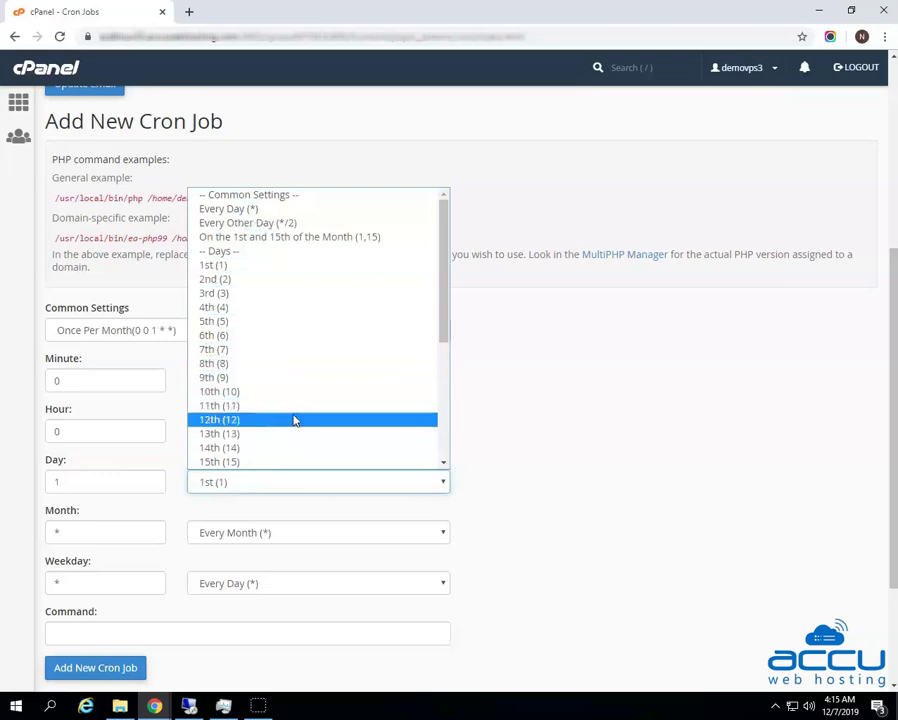
click(247, 268)
scroll(256, 316, down, 2)
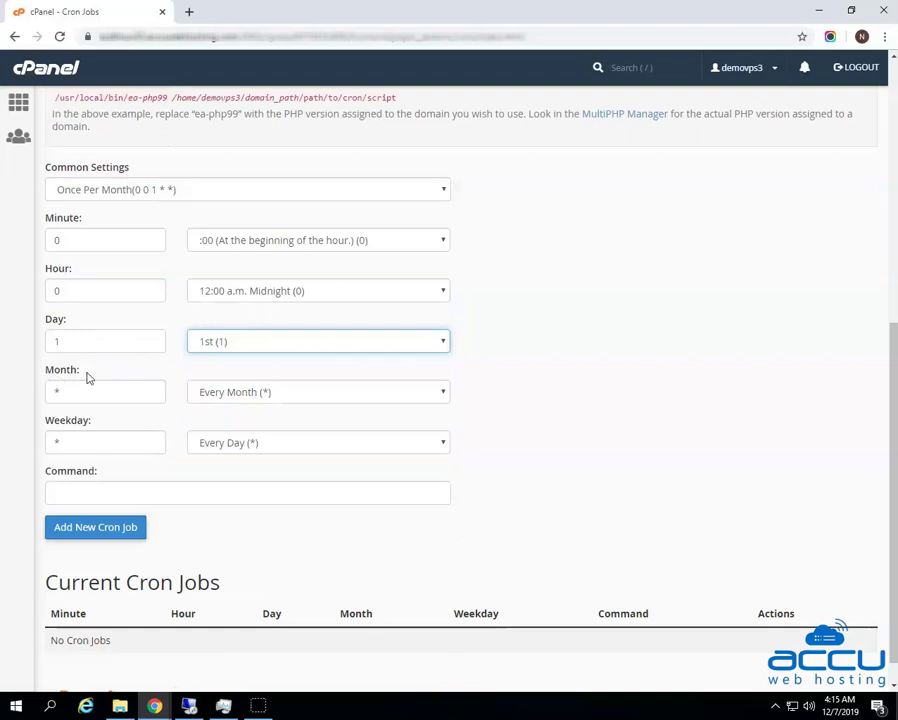
click(224, 392)
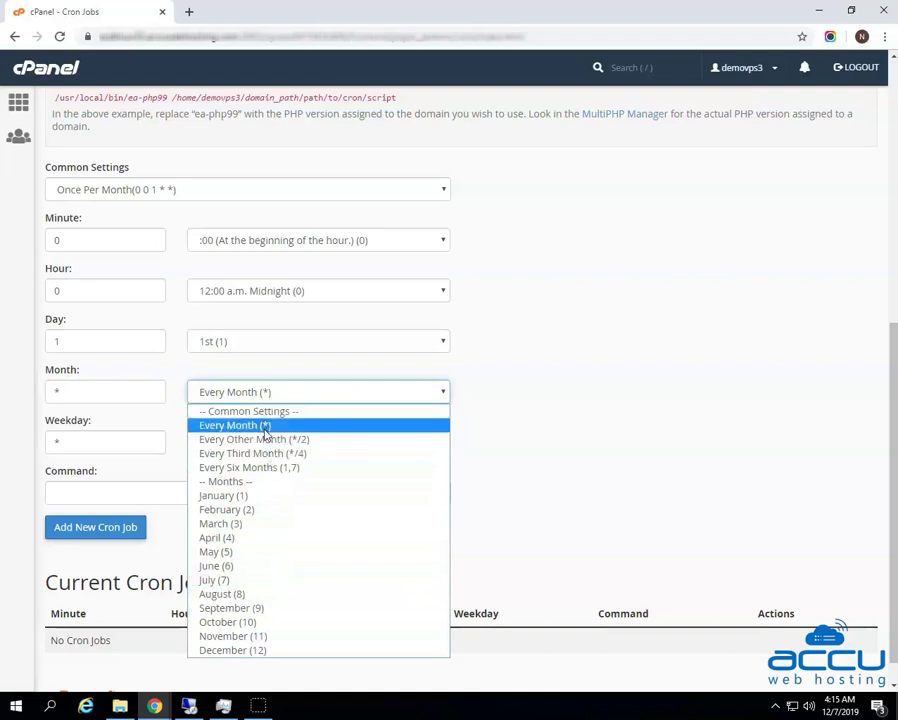
click(226, 510)
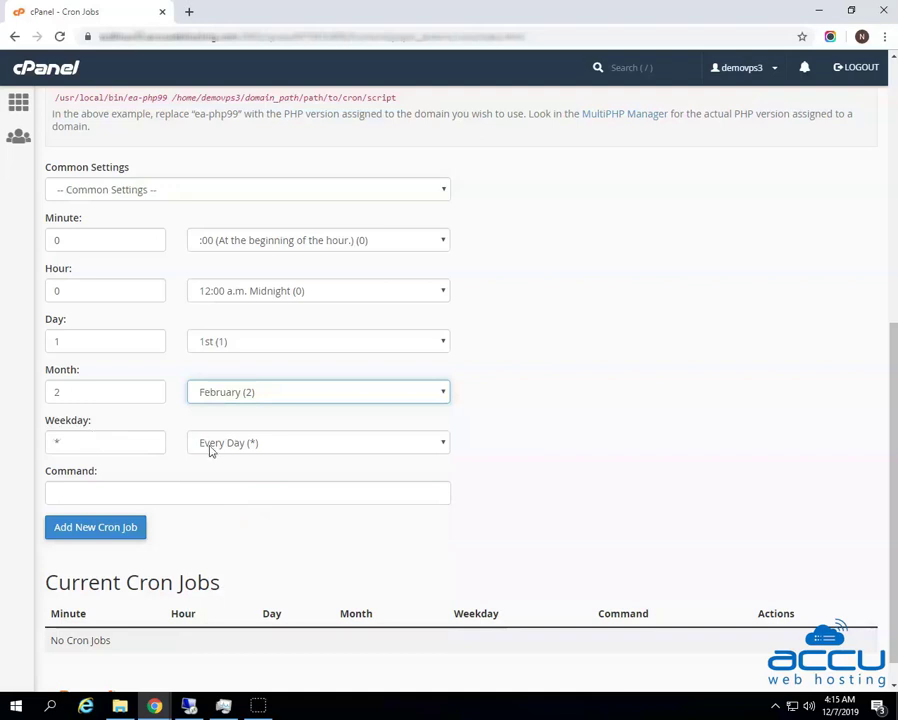
click(211, 451)
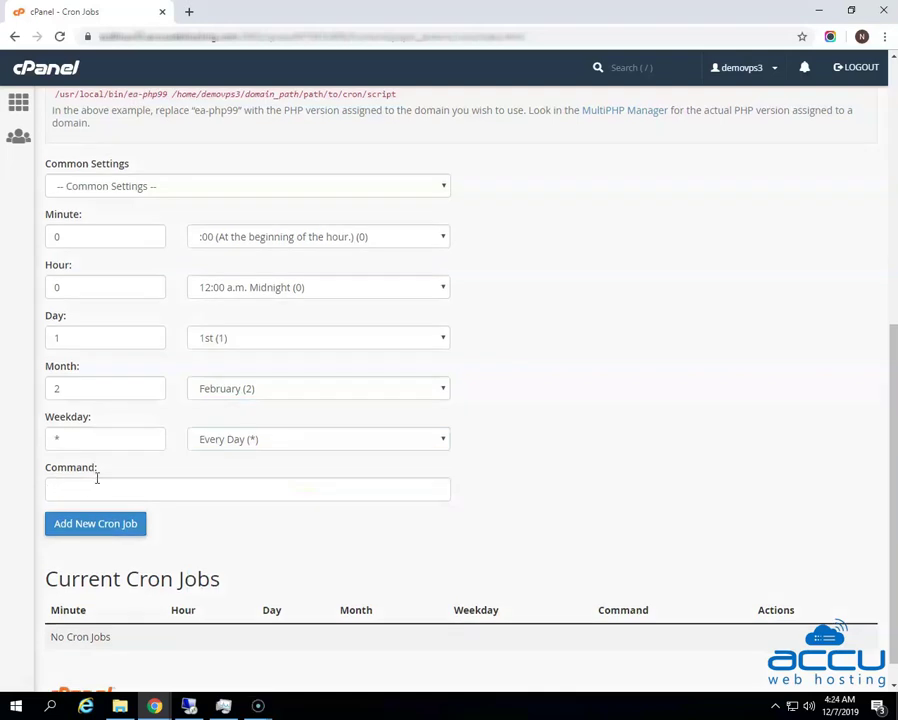
Add the job with command /usr/local/bin/php /home/demovps3/public_html/path/to/cron/script
click(155, 490)
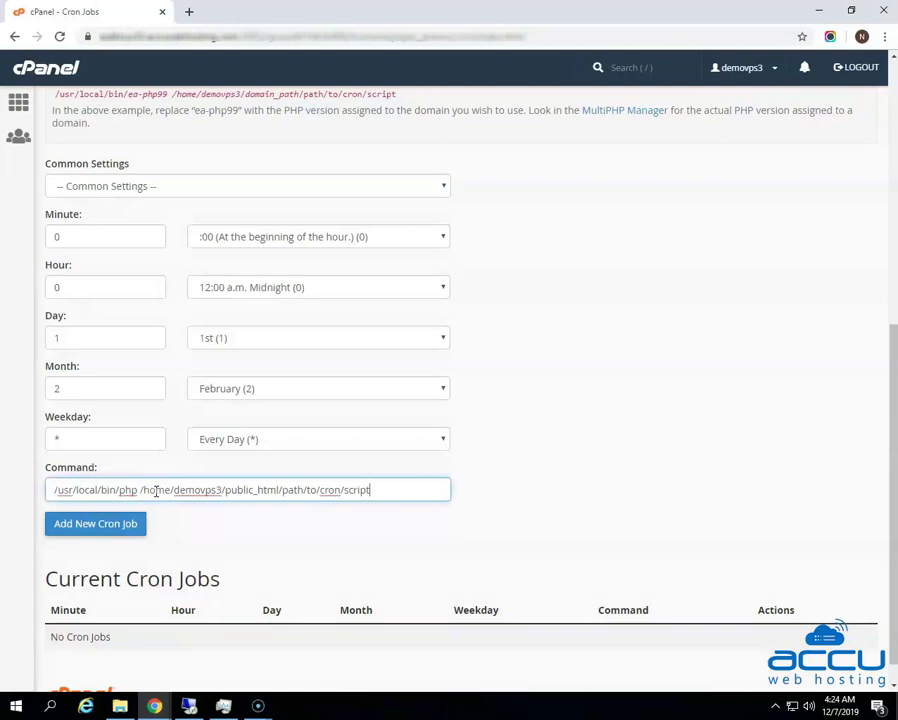
key(ctrl+v)
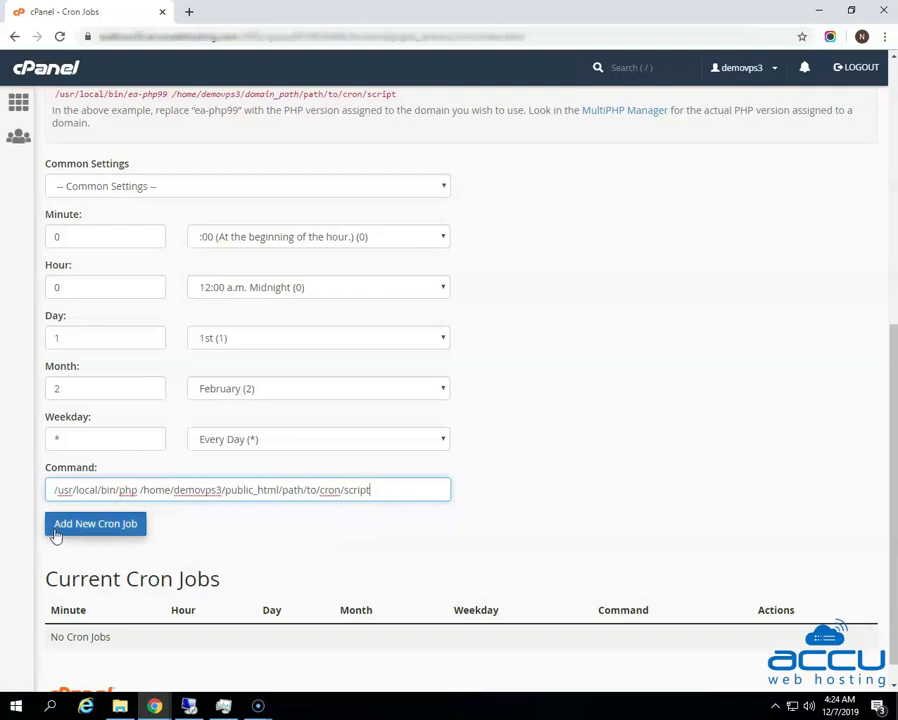
click(119, 530)
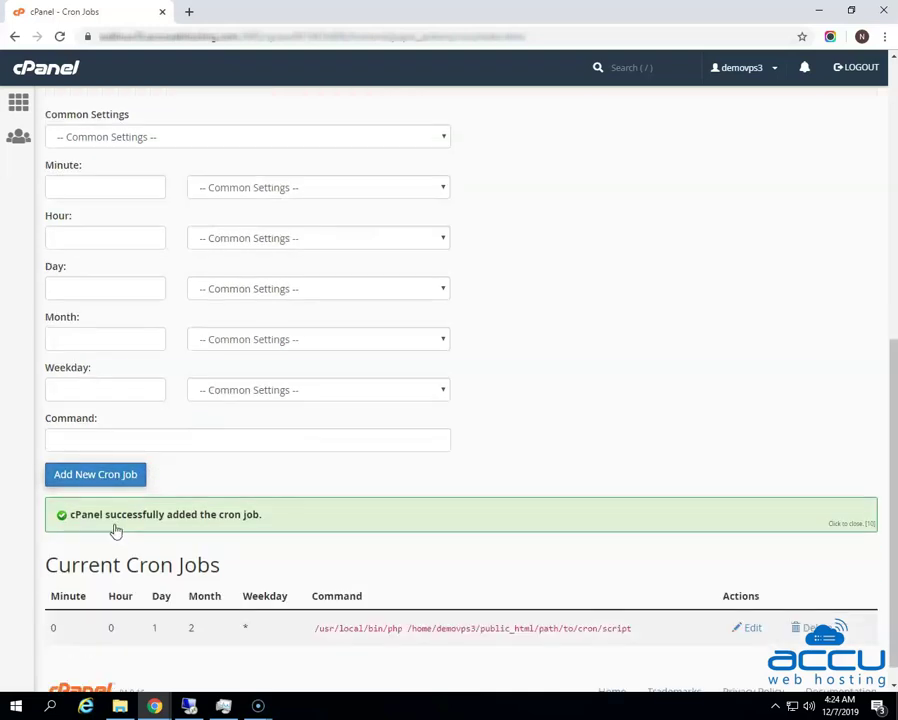